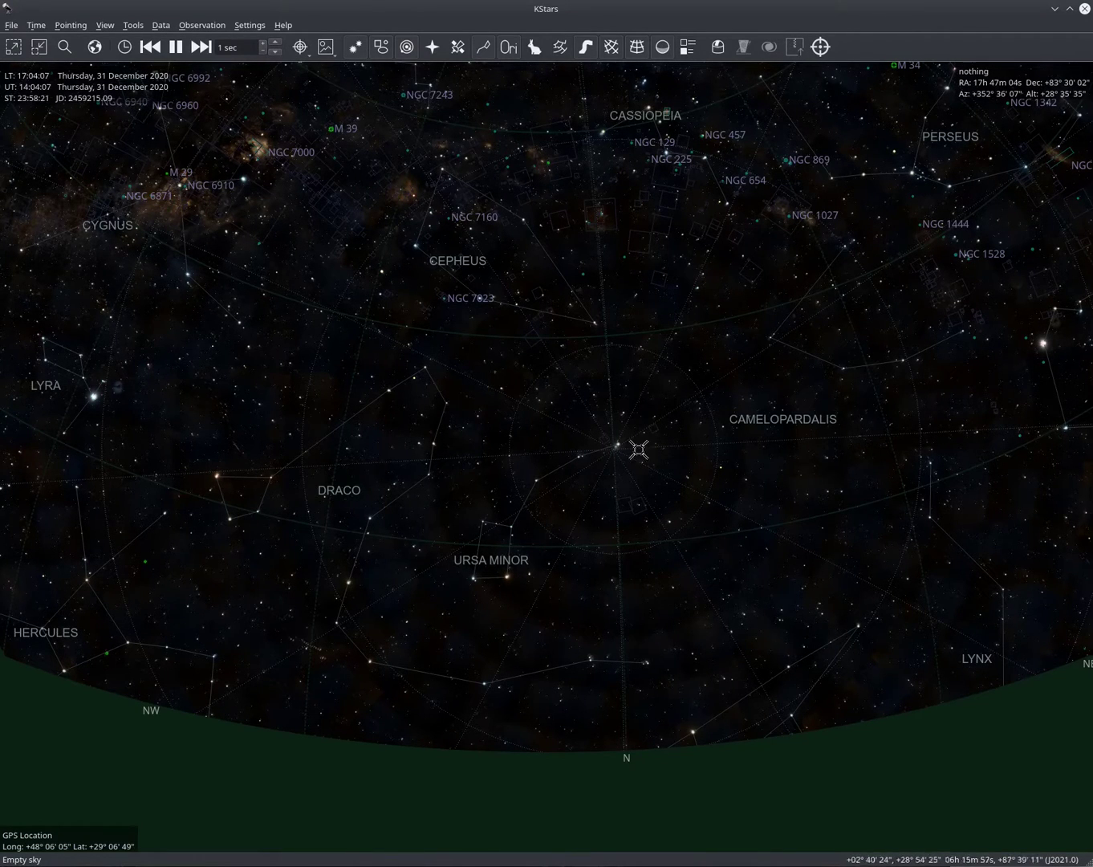
Step: Drag the sky map down and left so Lacerta appears above Cepheus and Cassiopeia
{"action": "mouse_move", "coordinate": [637, 447]}
{"action": "left_mouse_down"}
{"action": "mouse_move", "coordinate": [582, 533]}
{"action": "mouse_move", "coordinate": [621, 508]}
{"action": "left_mouse_up"}
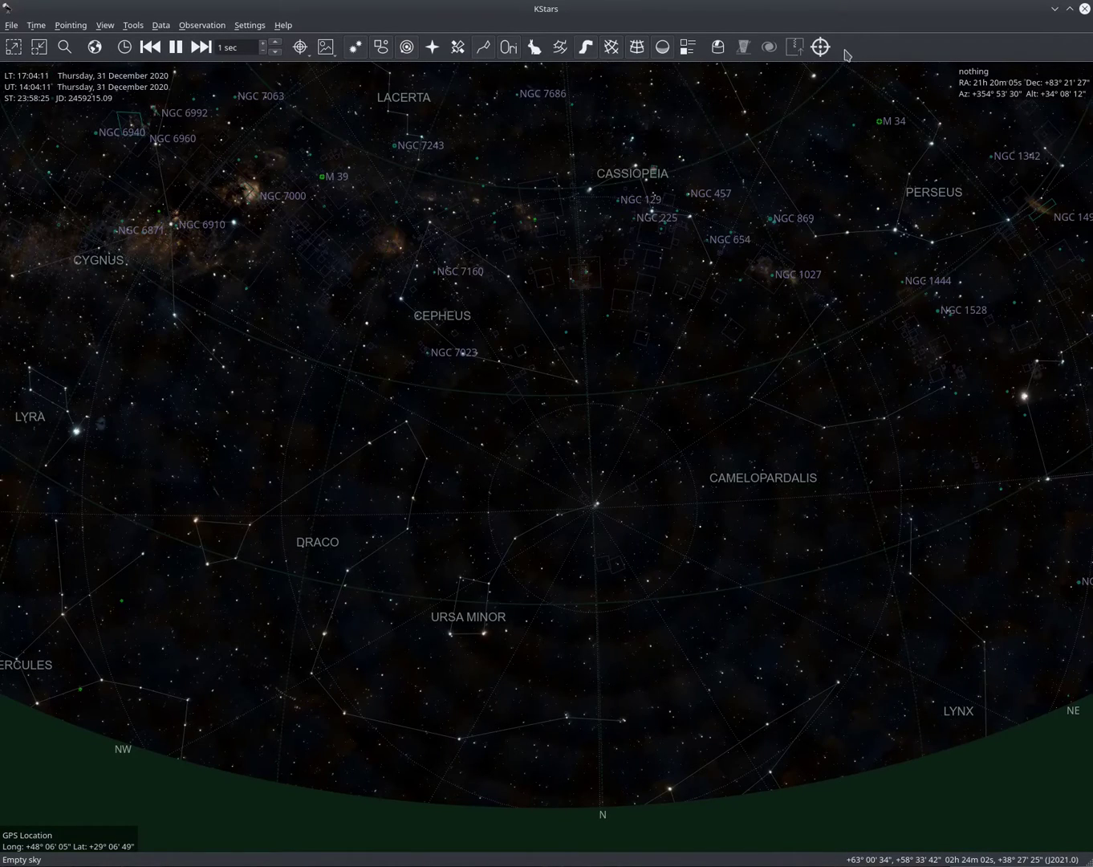
Step: Enable the Telescope Toolbar from the Settings menu's Toolbars Shown list
{"action": "left_click", "coordinate": [251, 26]}
{"action": "mouse_move", "coordinate": [280, 56]}
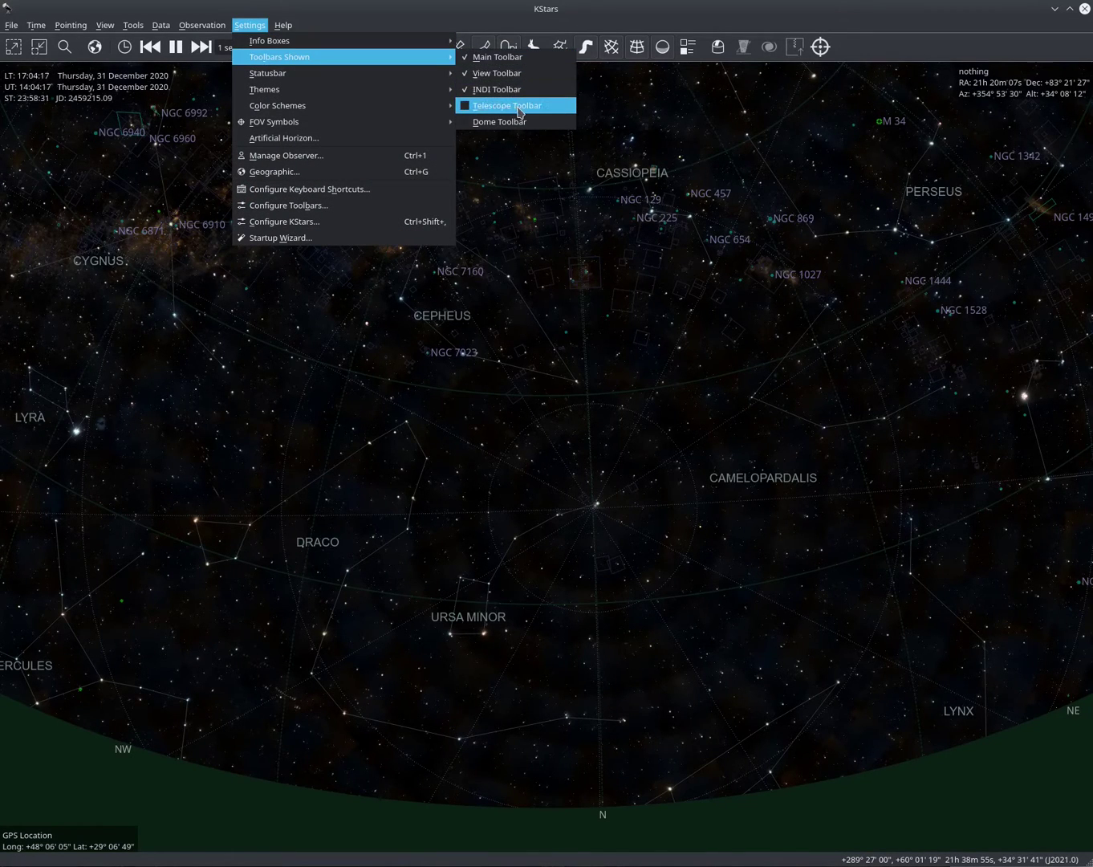
{"action": "left_click", "coordinate": [519, 113]}
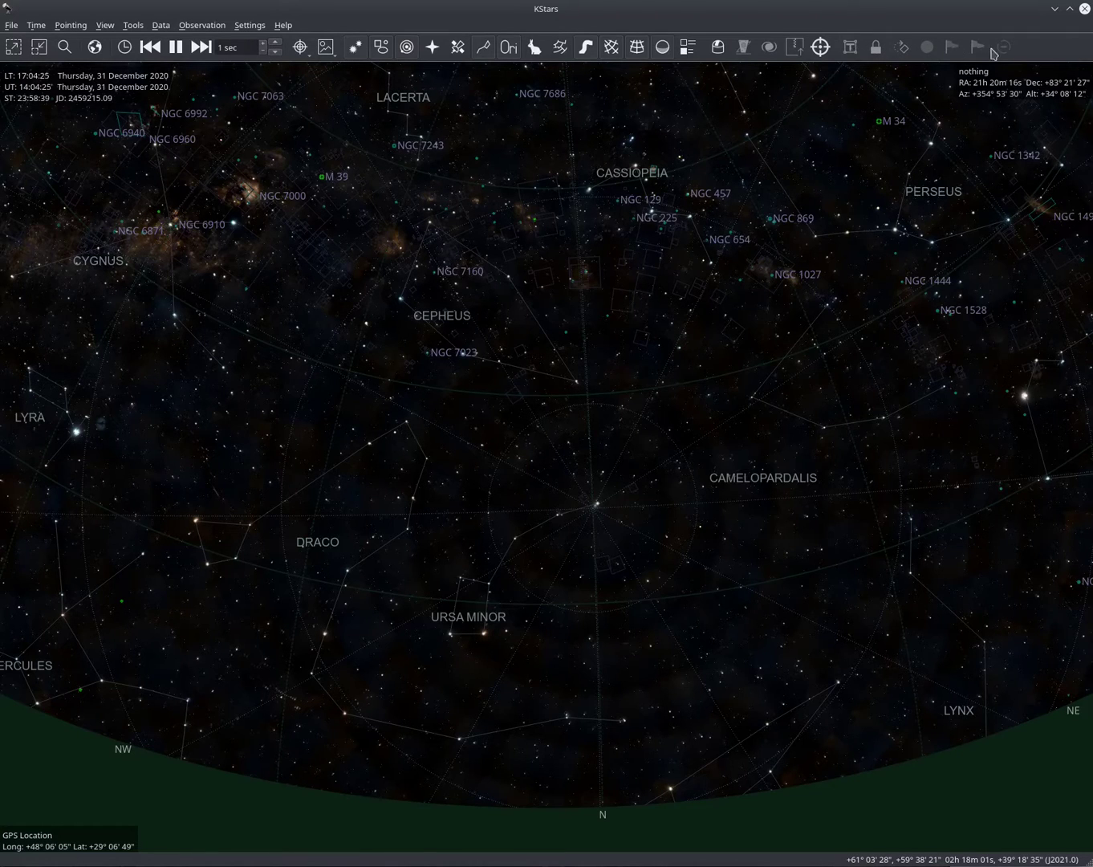
Step: Start Ekos with the Simulators profile, then minimise the Ekos window
{"action": "left_click", "coordinate": [718, 47]}
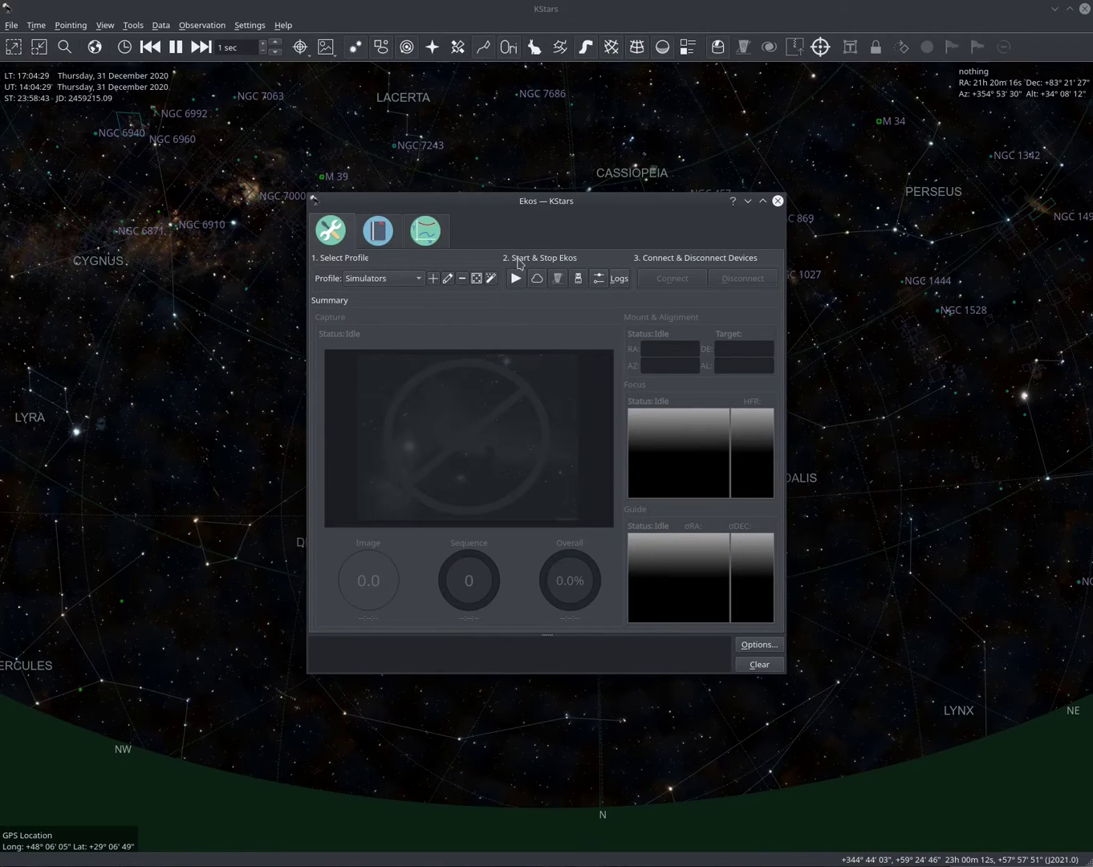
{"action": "left_click", "coordinate": [517, 279]}
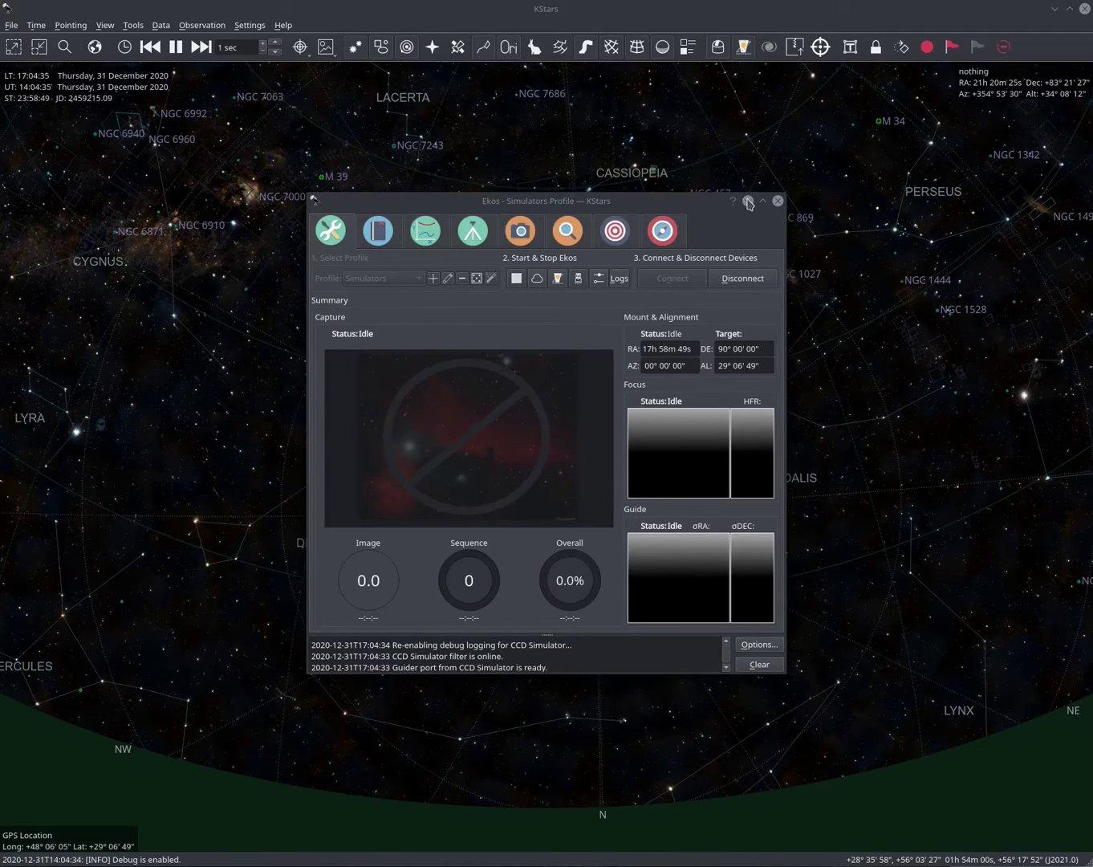
{"action": "left_click", "coordinate": [748, 200]}
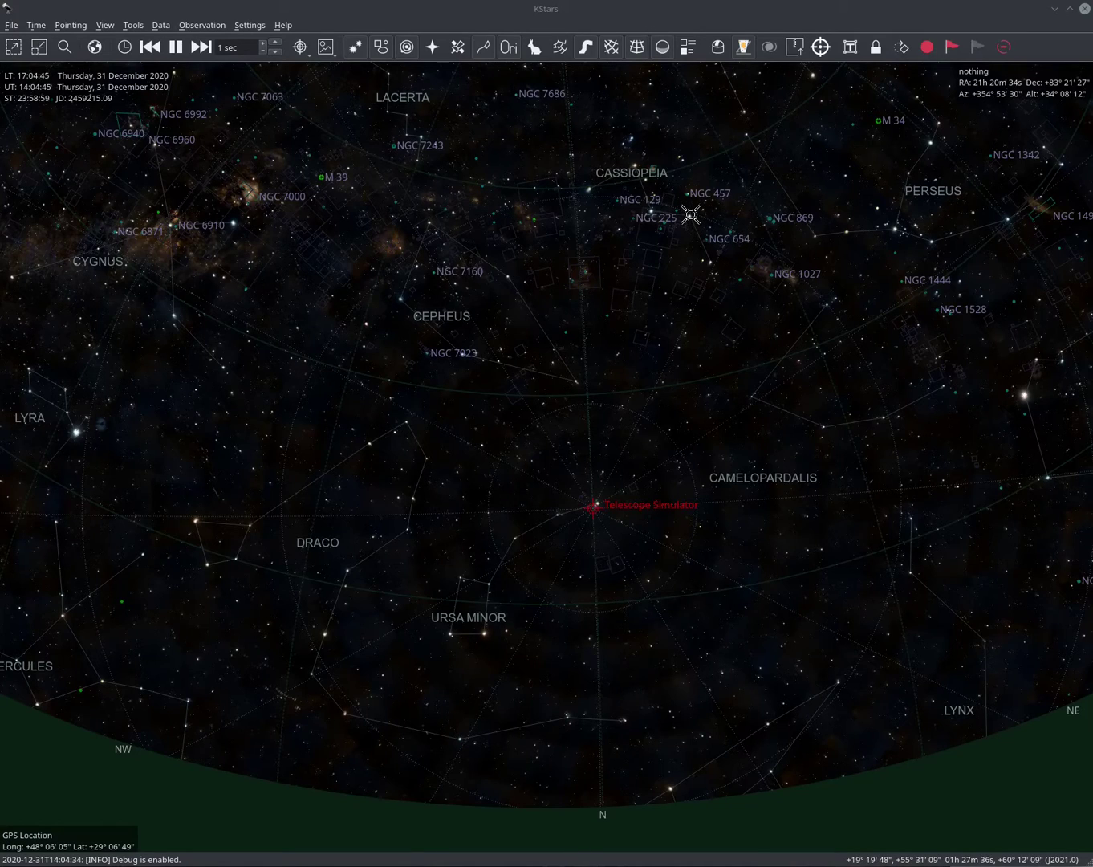
Step: Send the Telescope Simulator to Ruchbah using Goto from its right-click menu
{"action": "right_click", "coordinate": [690, 215]}
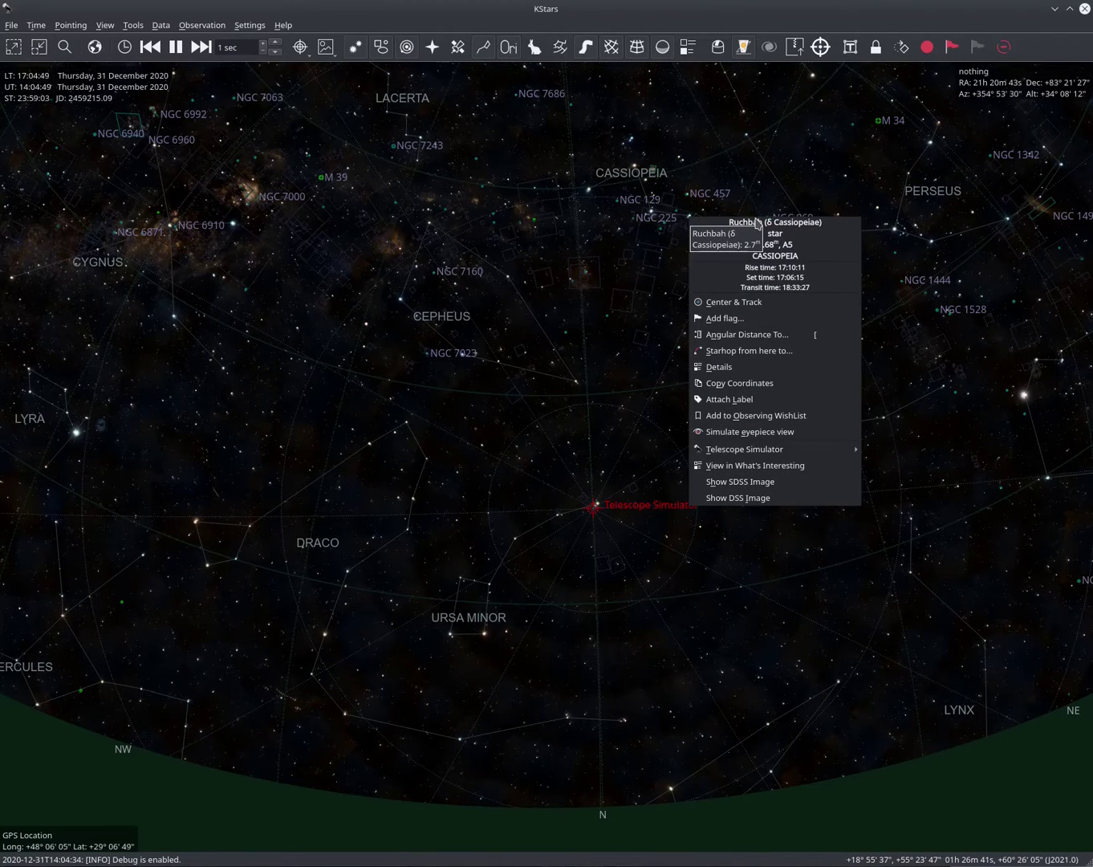
{"action": "mouse_move", "coordinate": [745, 449]}
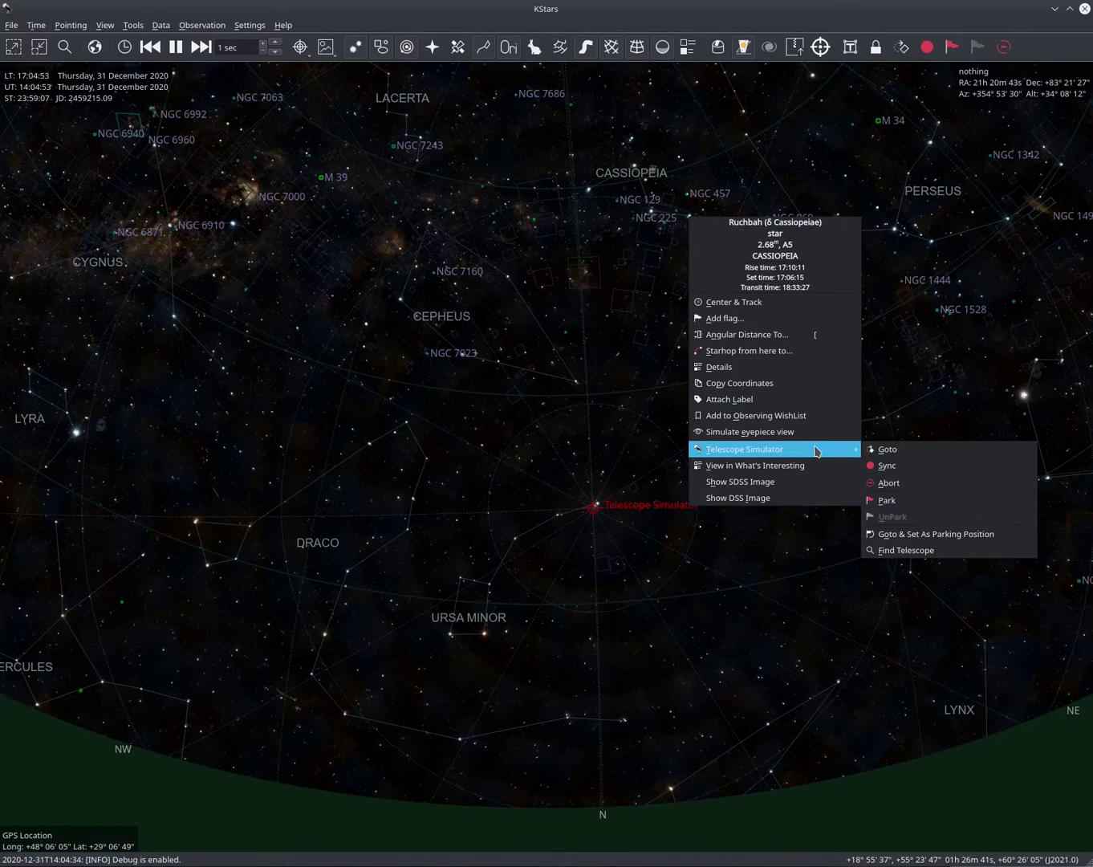
{"action": "left_click", "coordinate": [911, 451]}
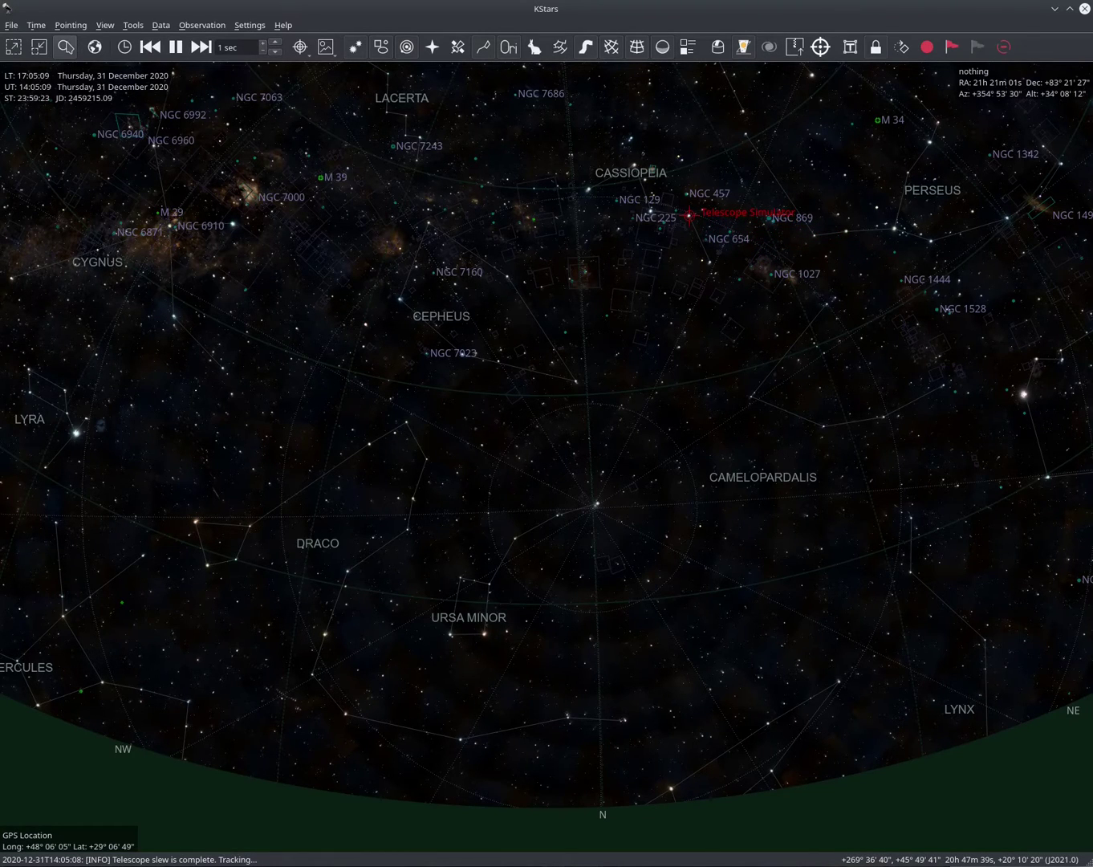
Step: Center the telescope on M31 from Find Object details, then close both dialogs
{"action": "left_click", "coordinate": [65, 47]}
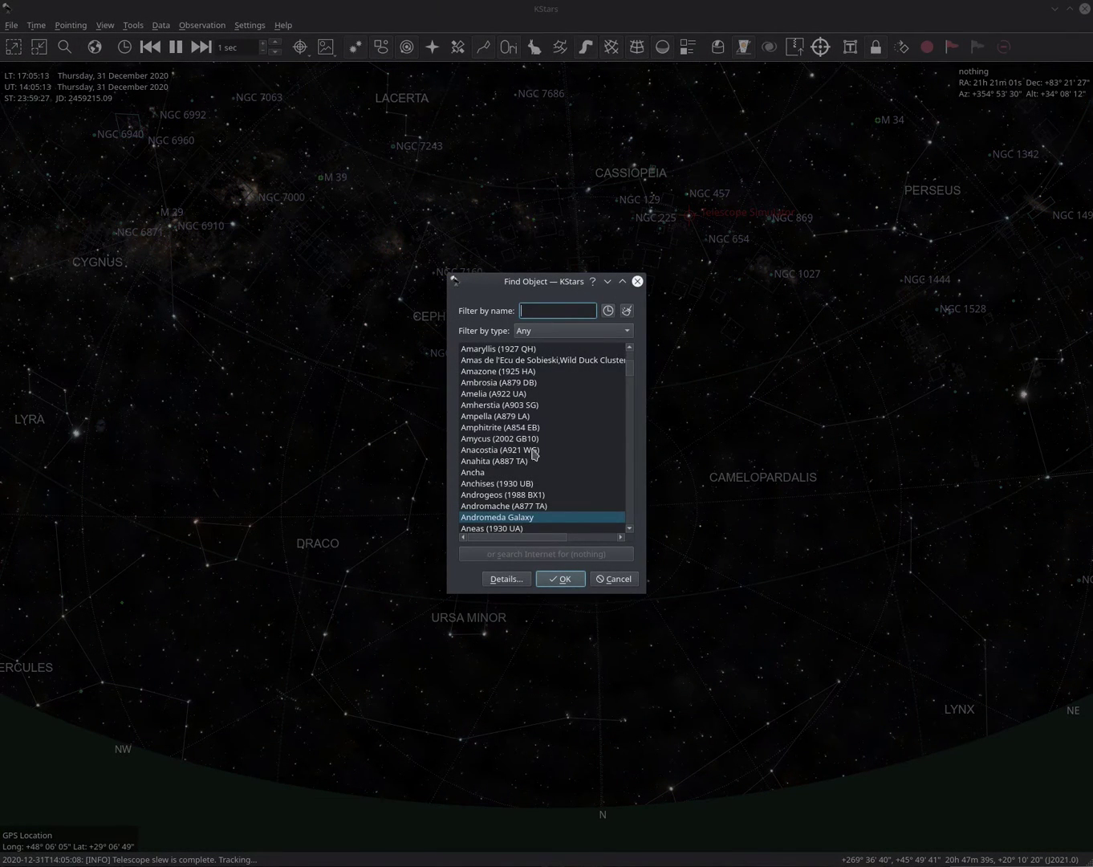
{"action": "scroll", "coordinate": [521, 449], "scroll_direction": "down", "scroll_amount": 1}
{"action": "scroll", "coordinate": [517, 445], "scroll_direction": "down", "scroll_amount": 2}
{"action": "scroll", "coordinate": [517, 445], "scroll_direction": "up", "scroll_amount": 2}
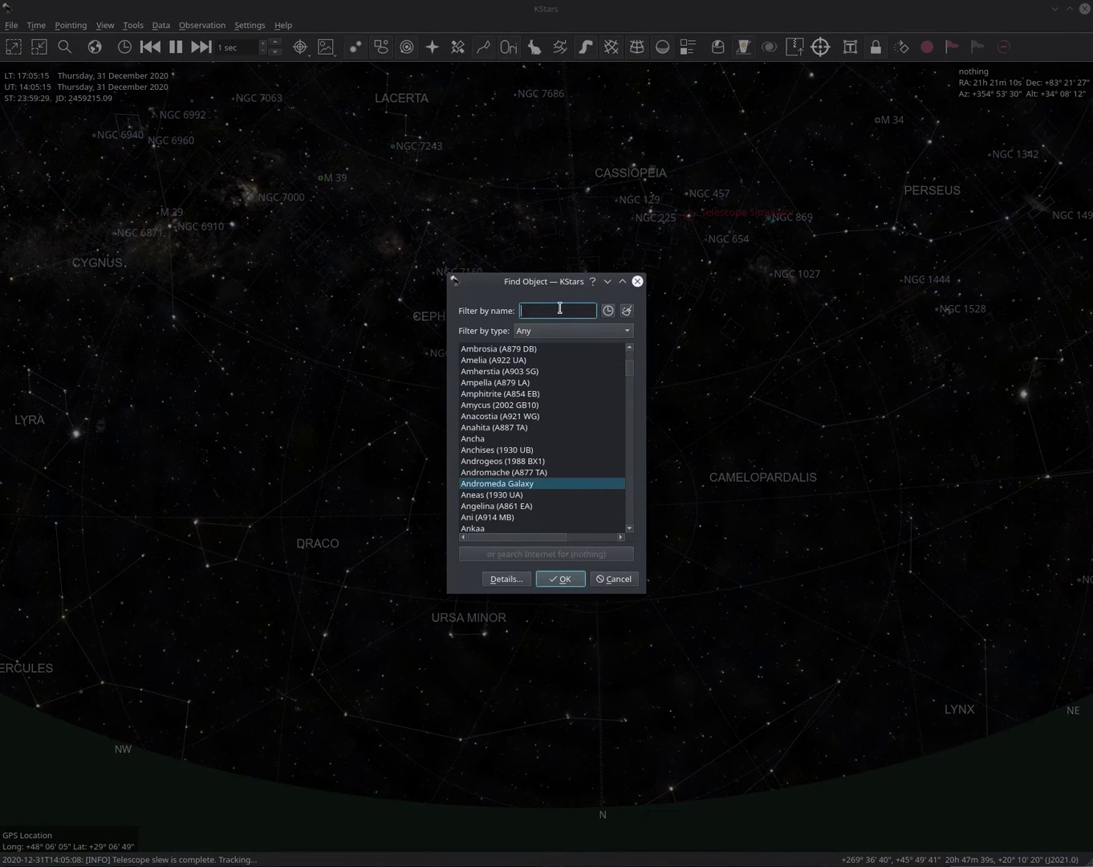
{"action": "scroll", "coordinate": [564, 454], "scroll_direction": "down", "scroll_amount": 1}
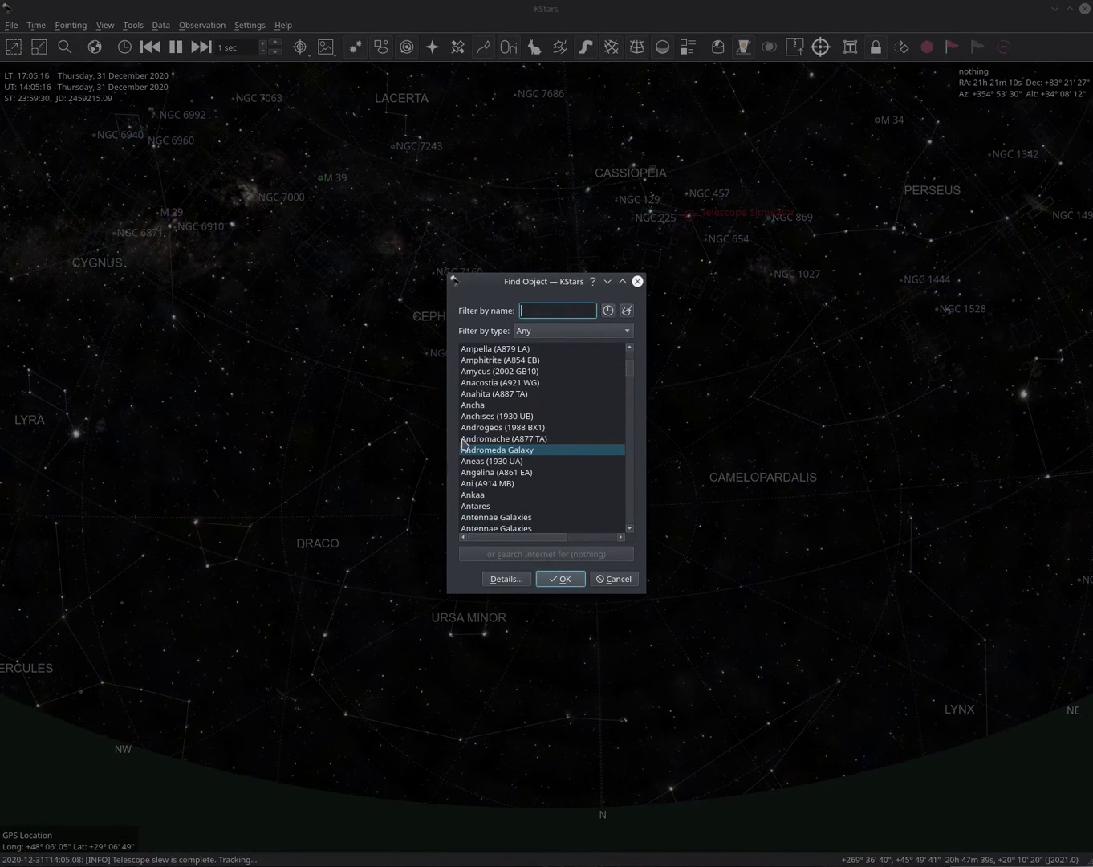
{"action": "left_click", "coordinate": [510, 452]}
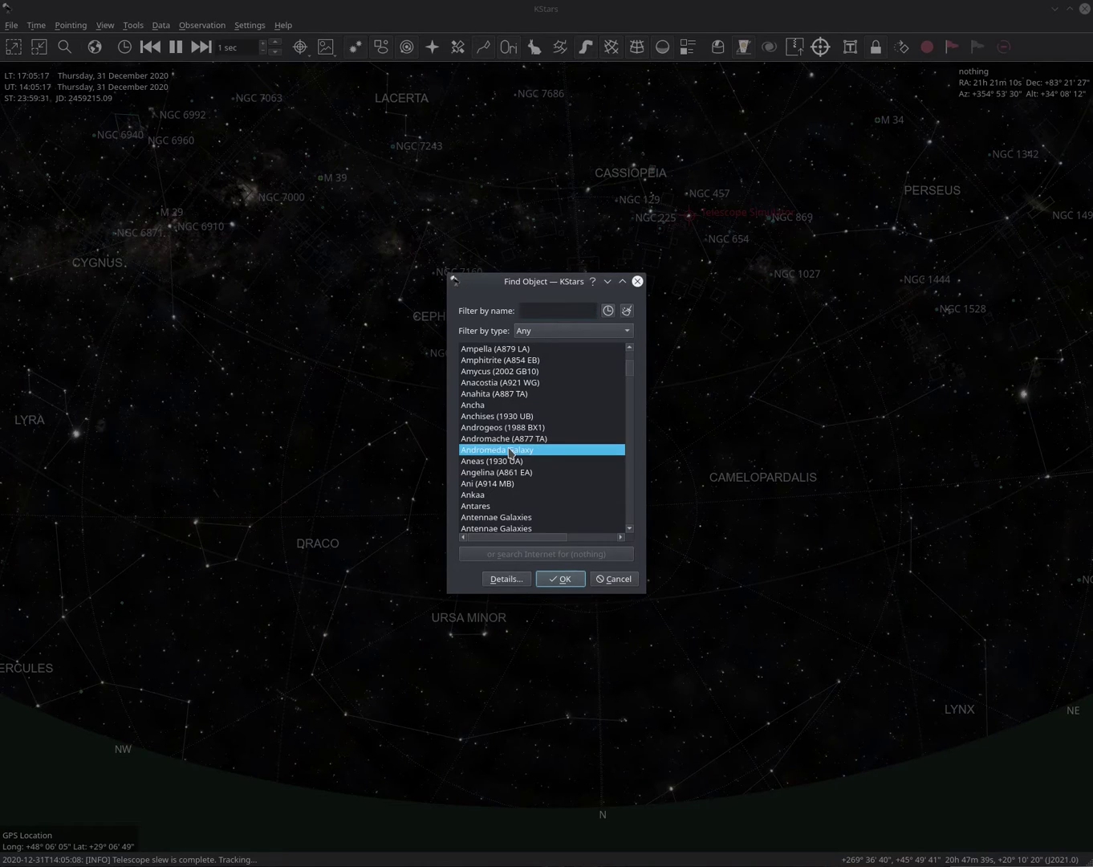
{"action": "left_click", "coordinate": [502, 580]}
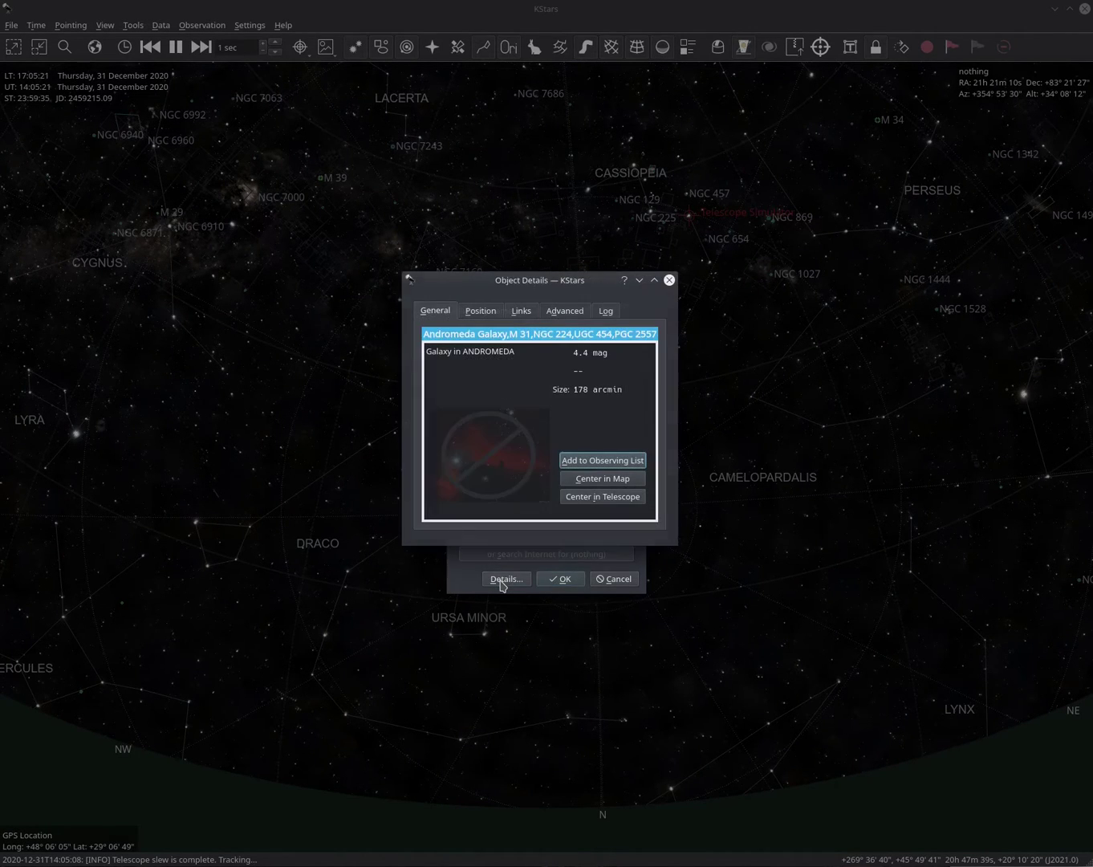
{"action": "left_click", "coordinate": [599, 498]}
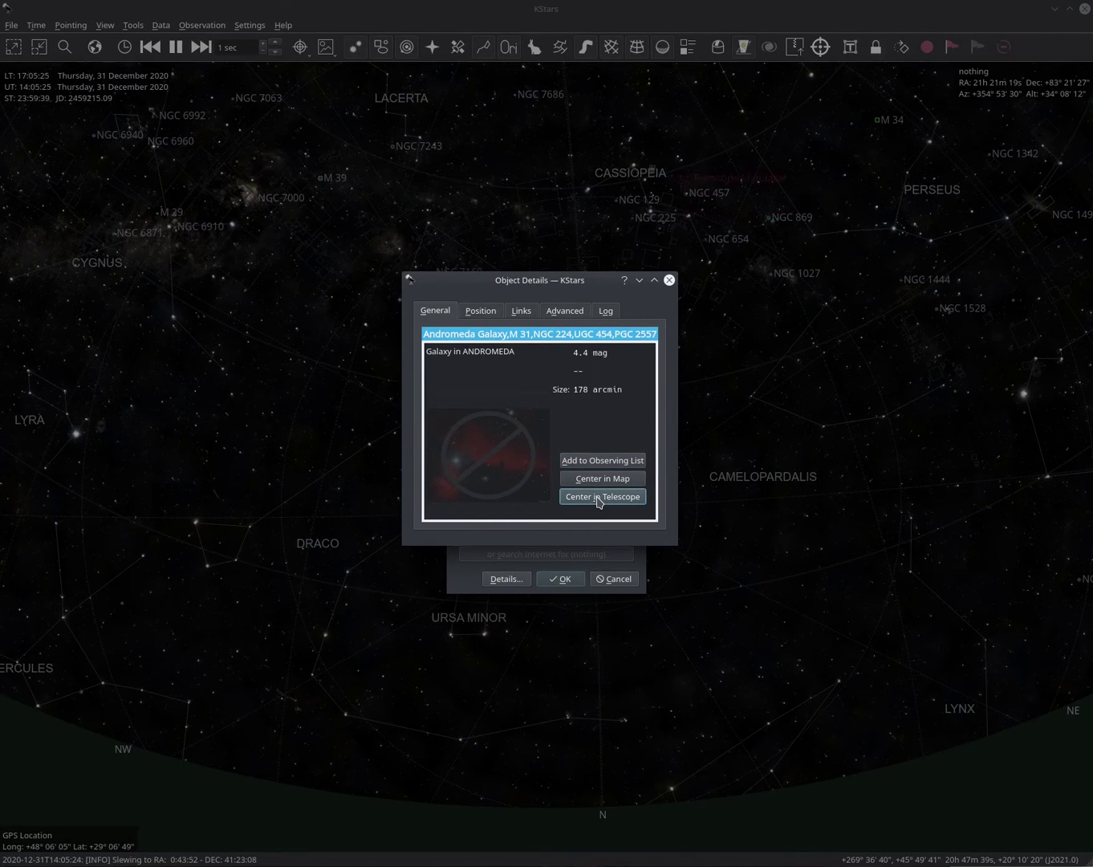
{"action": "left_click", "coordinate": [668, 279]}
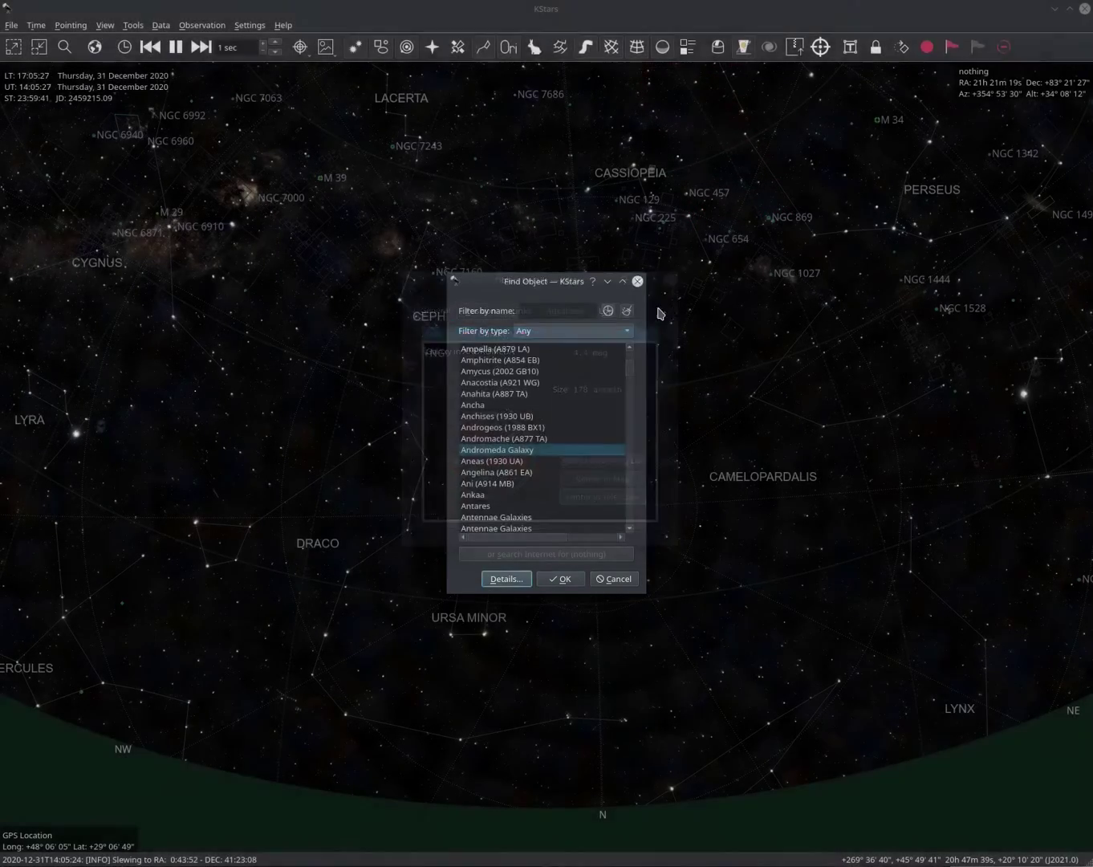
{"action": "left_click", "coordinate": [637, 282]}
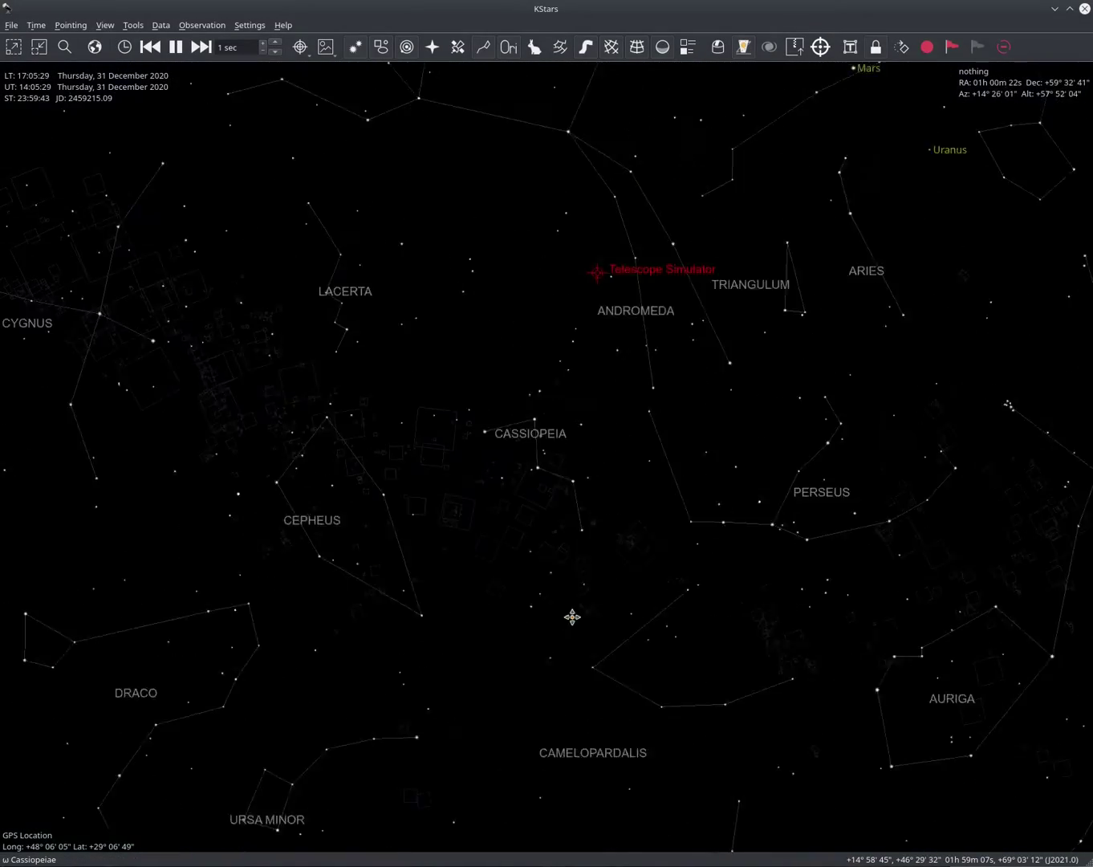
Step: Re-centre the map near Andromeda and move the Mount Control panel to the left
{"action": "left_click_drag", "start_coordinate": [825, 429], "coordinate": [789, 457]}
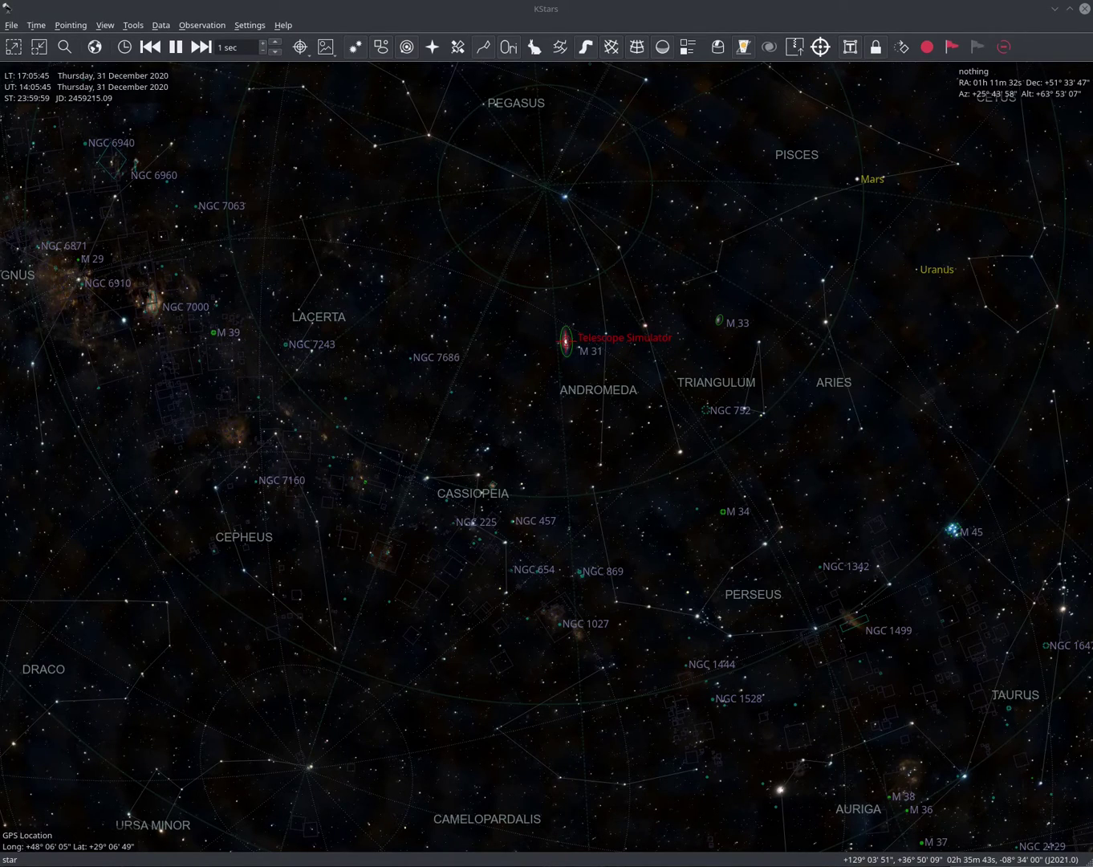
{"action": "left_click_drag", "start_coordinate": [464, 447], "coordinate": [277, 202]}
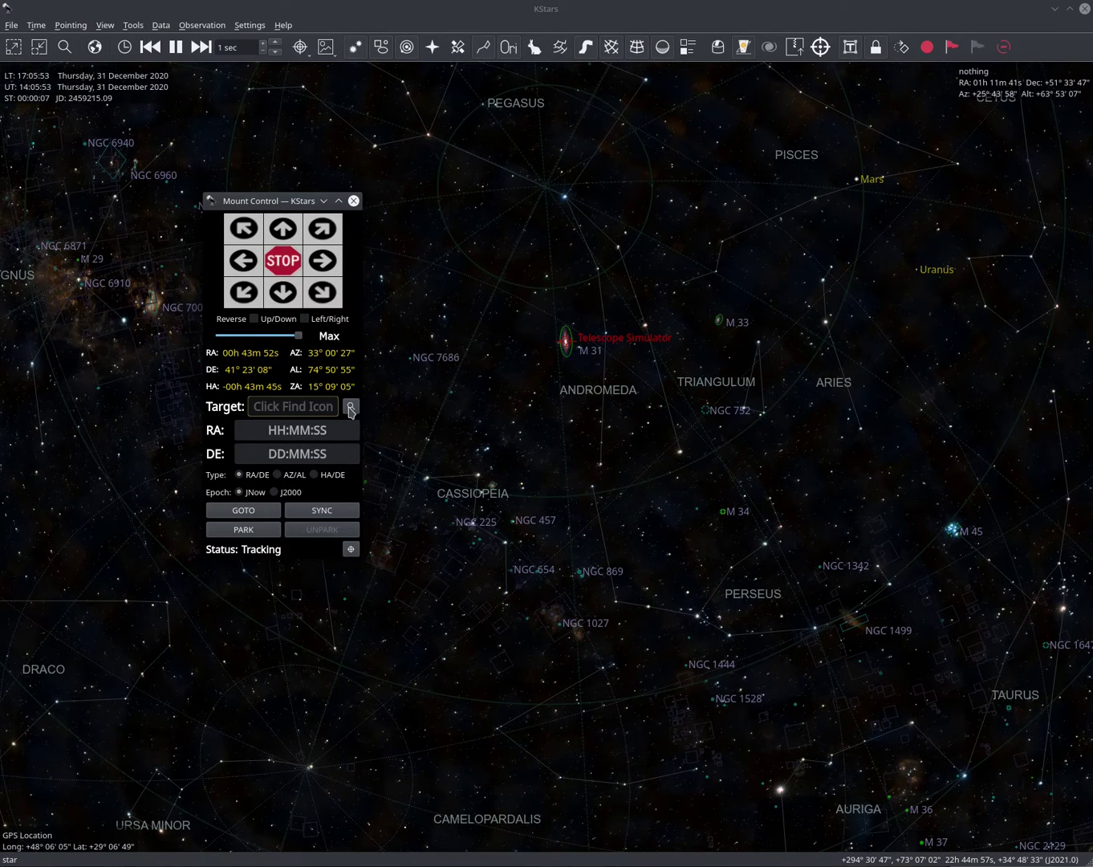
Step: Pick M 34 as the Mount Control target via the Find icon
{"action": "left_click", "coordinate": [351, 408]}
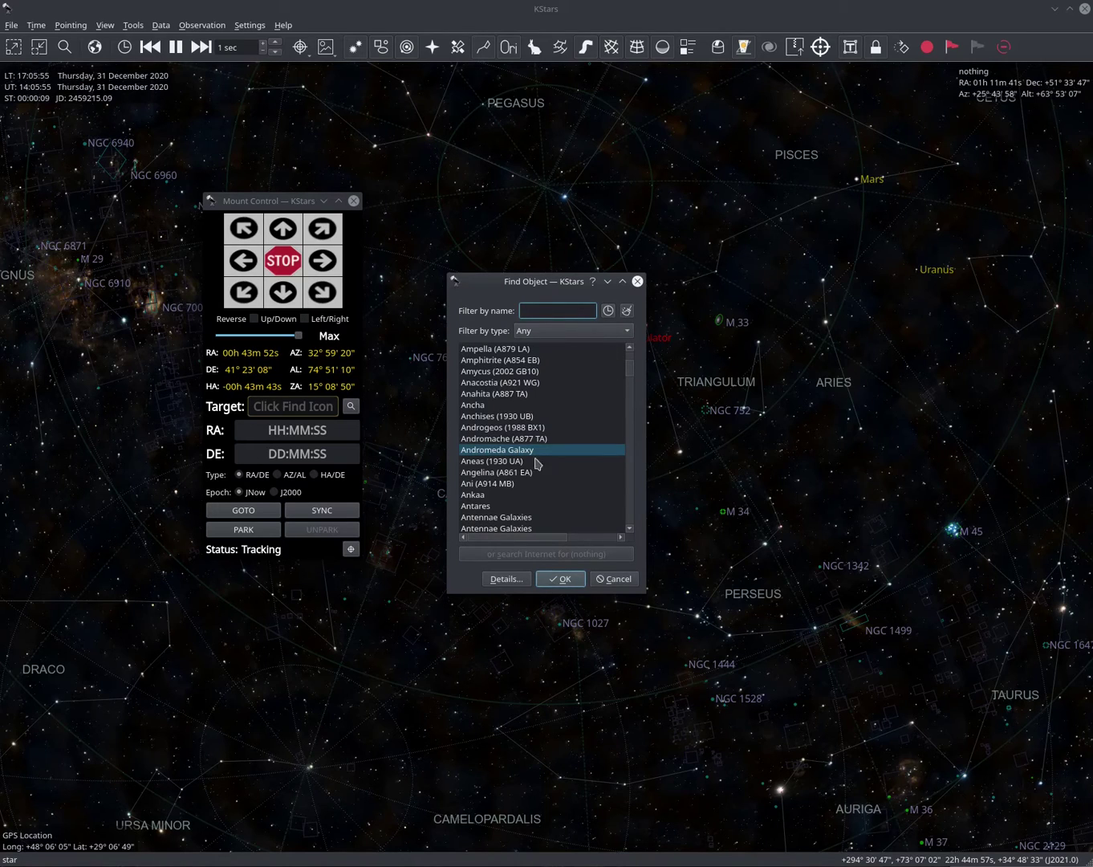
{"action": "scroll", "coordinate": [534, 427], "scroll_direction": "down", "scroll_amount": 4}
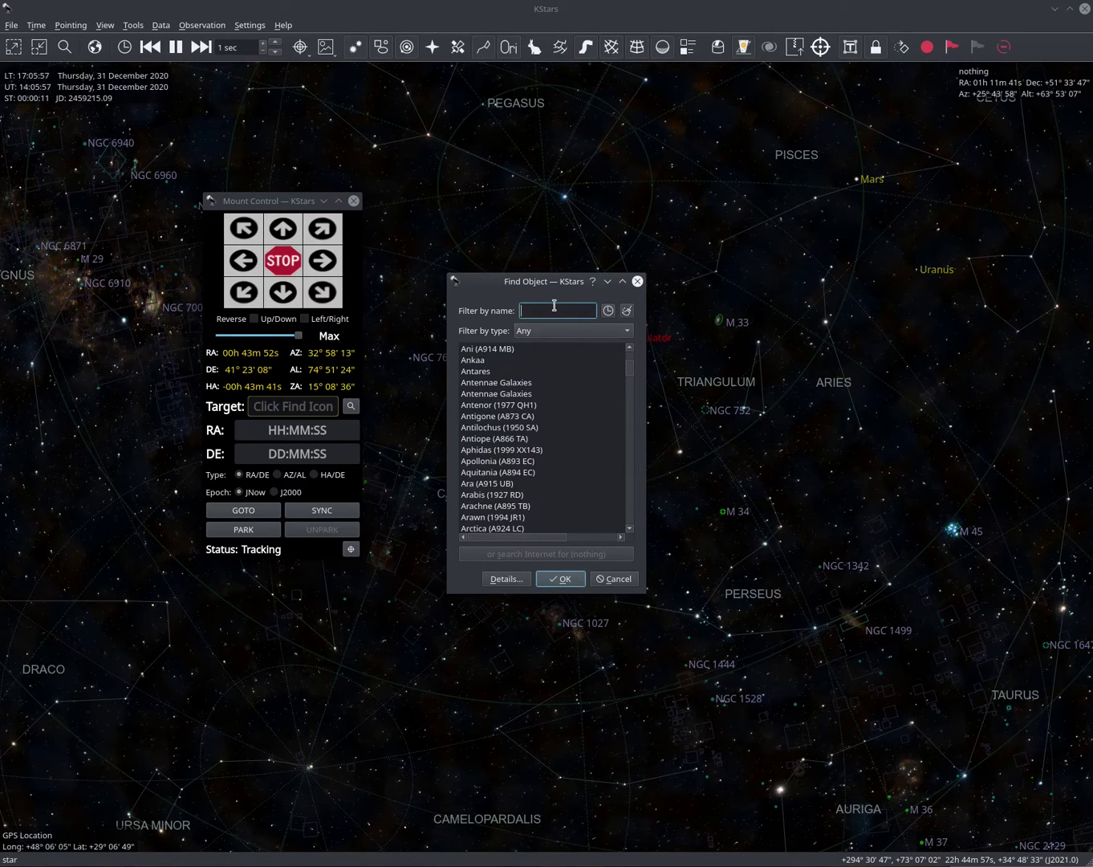
{"action": "type", "text": "m34"}
{"action": "left_click", "coordinate": [552, 579]}
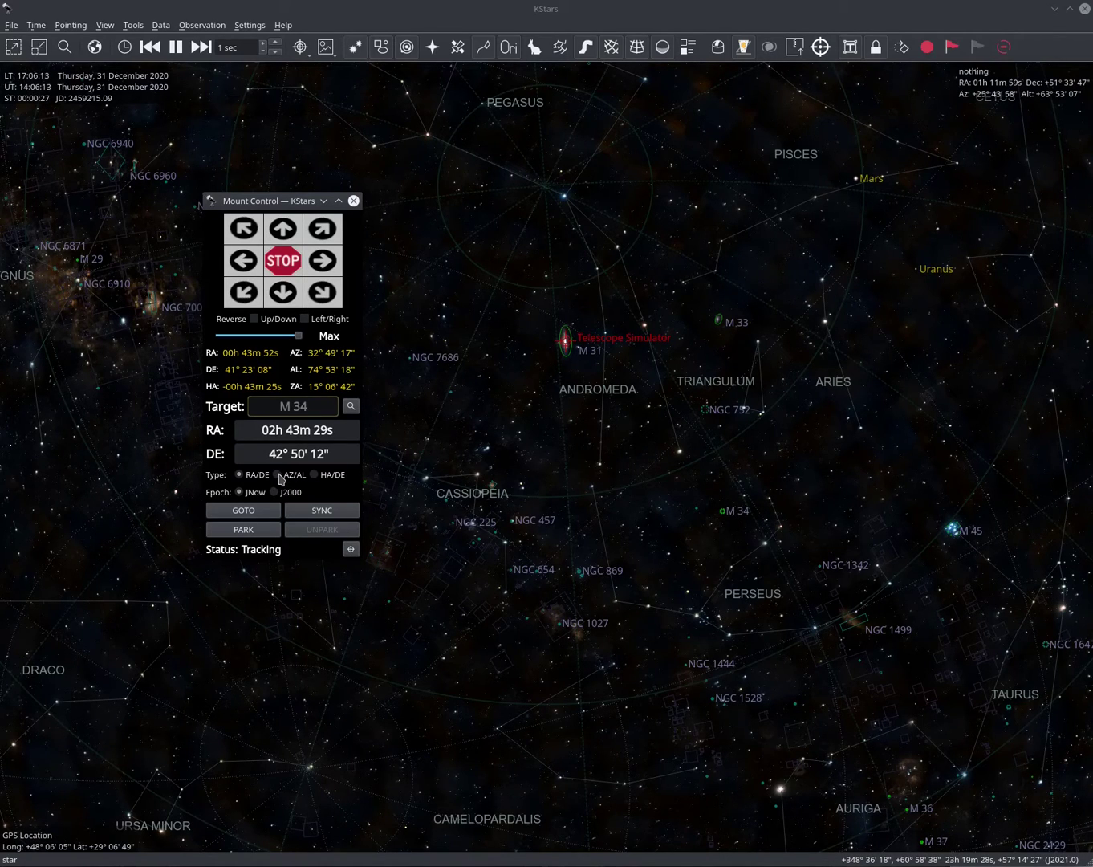
Step: Switch target coordinates to AZ/AL, then HA/DE, and back to RA/DE
{"action": "left_click", "coordinate": [279, 475]}
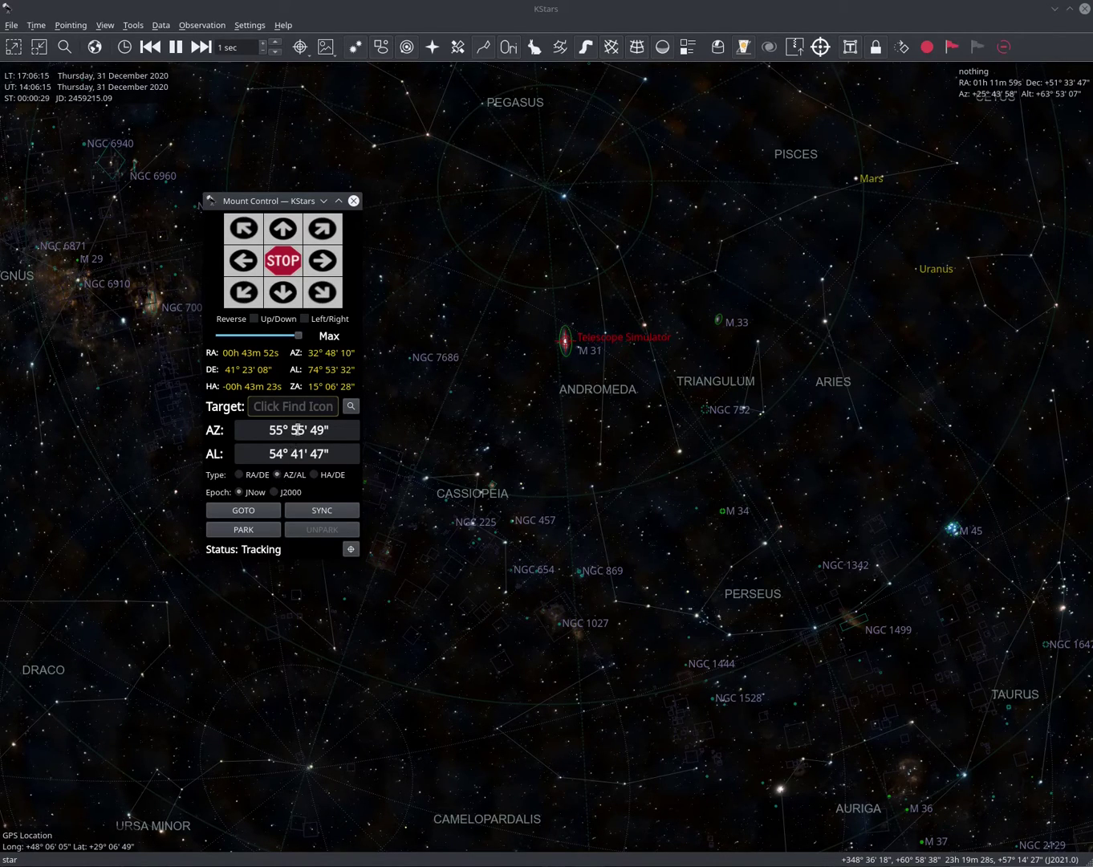
{"action": "left_click", "coordinate": [315, 475]}
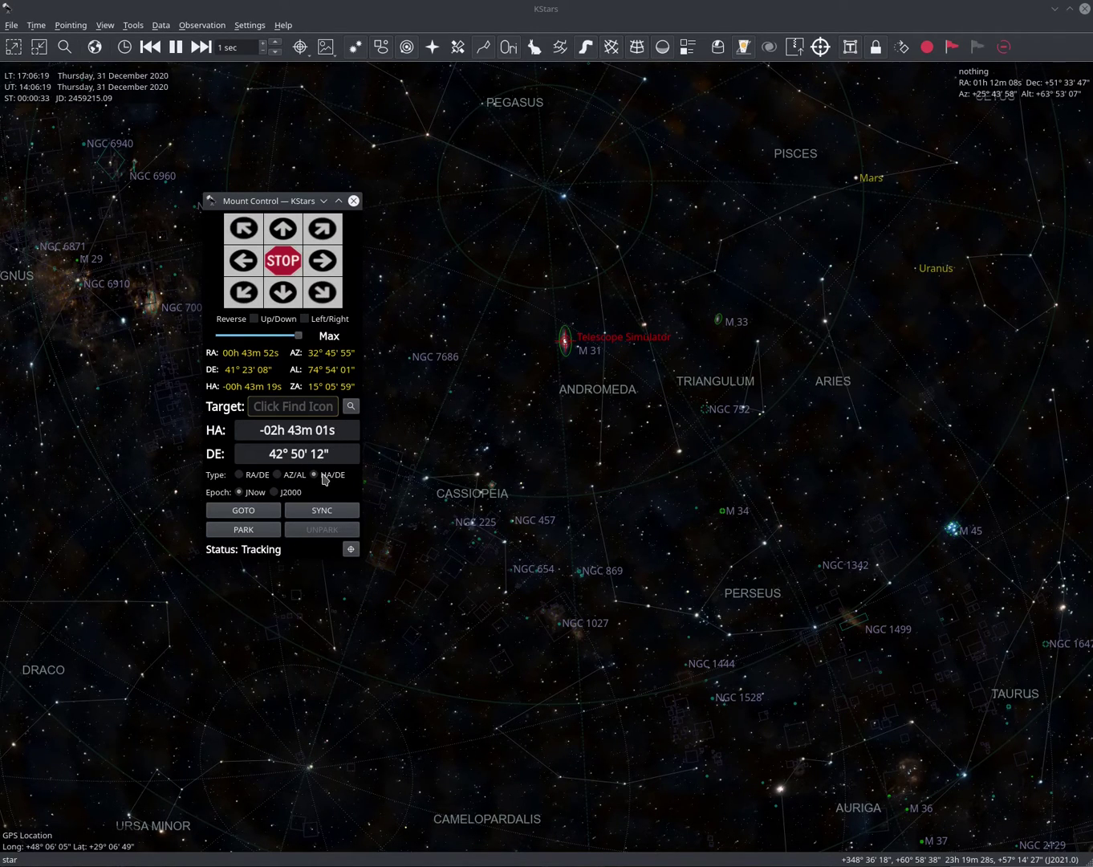
{"action": "left_click", "coordinate": [239, 475]}
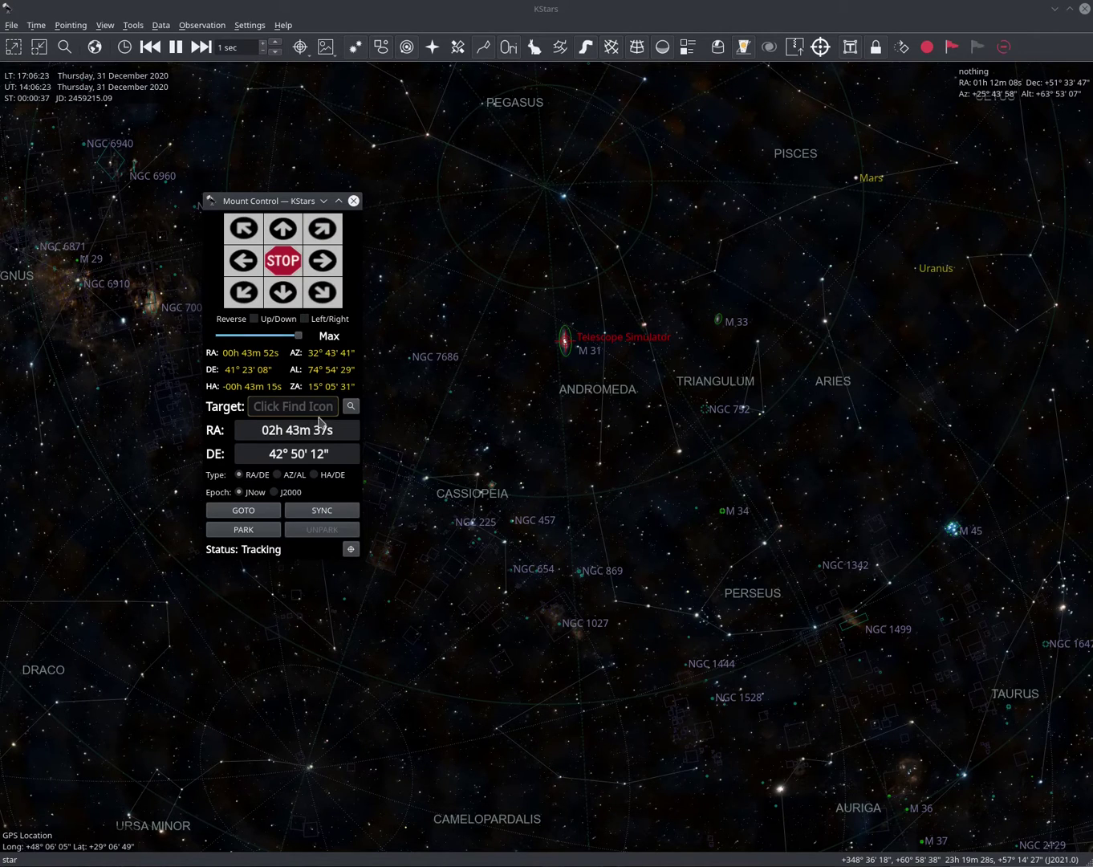
Step: Reselect M 34 as the target and GOTO it in Mount Control
{"action": "left_click", "coordinate": [352, 406]}
{"action": "type", "text": "m34"}
{"action": "left_click", "coordinate": [548, 350]}
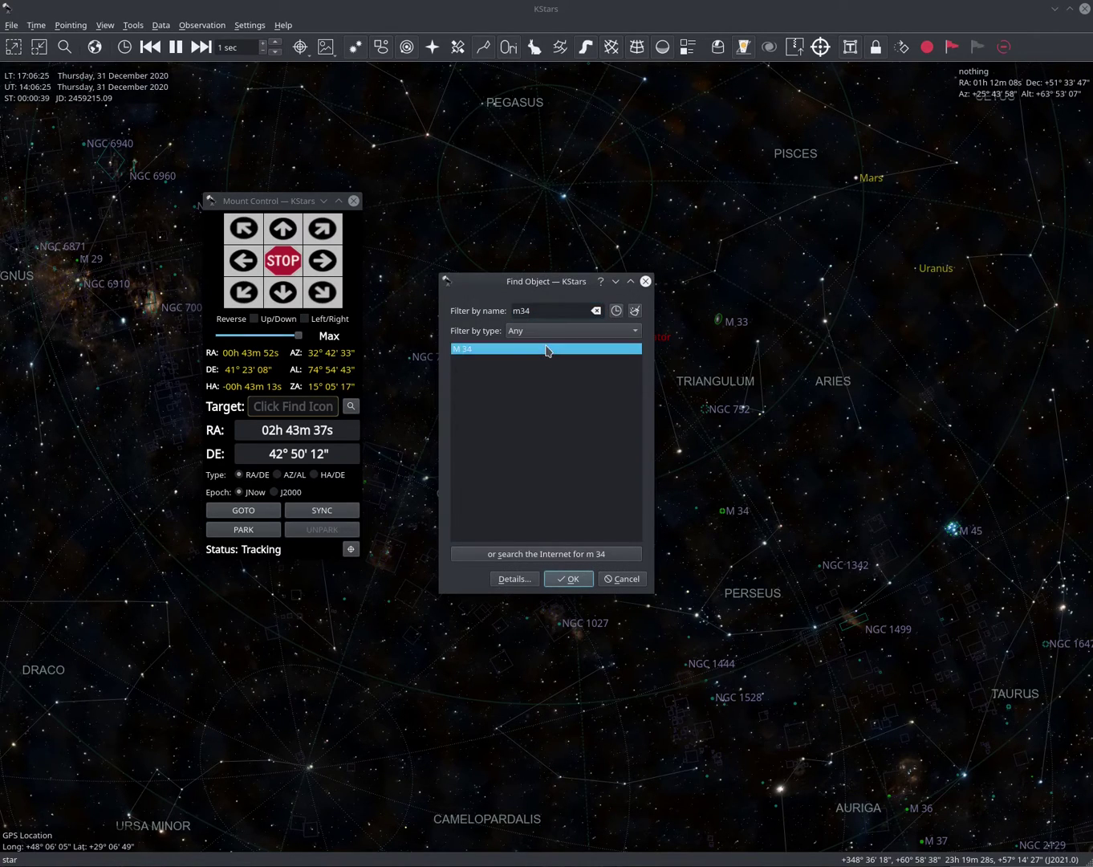
{"action": "left_click", "coordinate": [555, 581]}
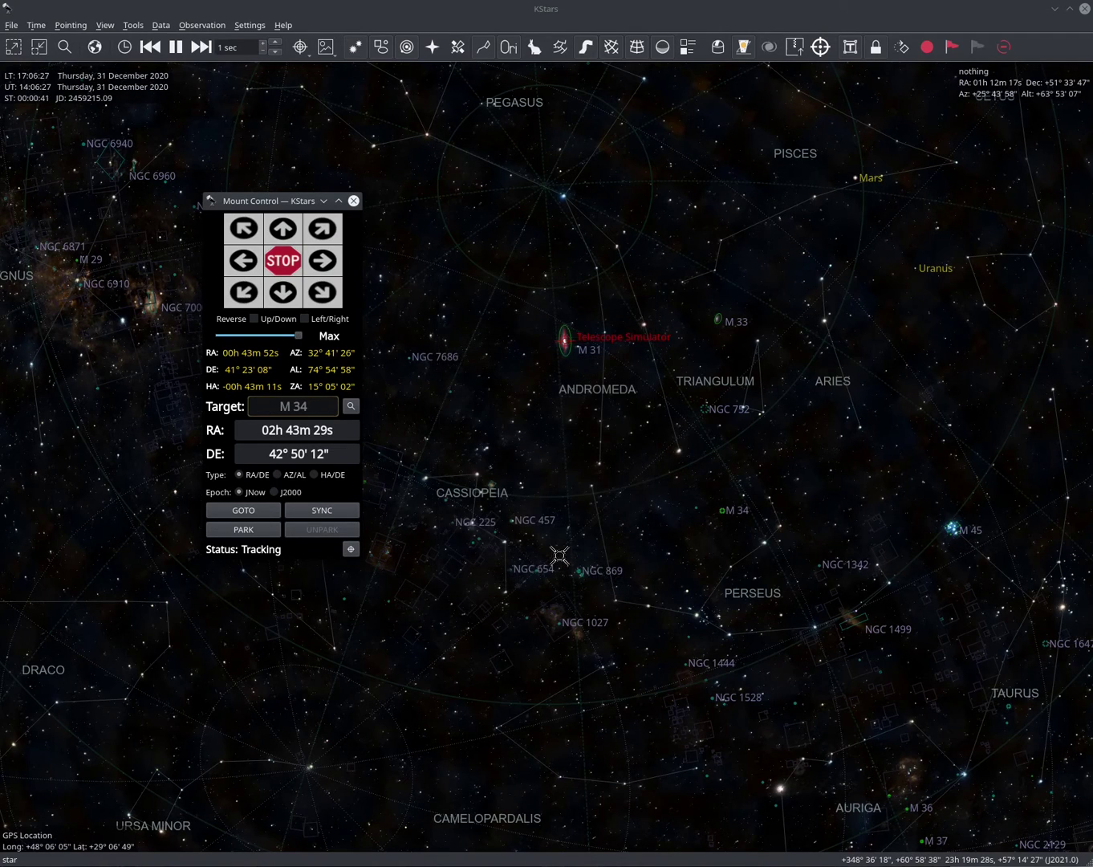
{"action": "left_click", "coordinate": [237, 513]}
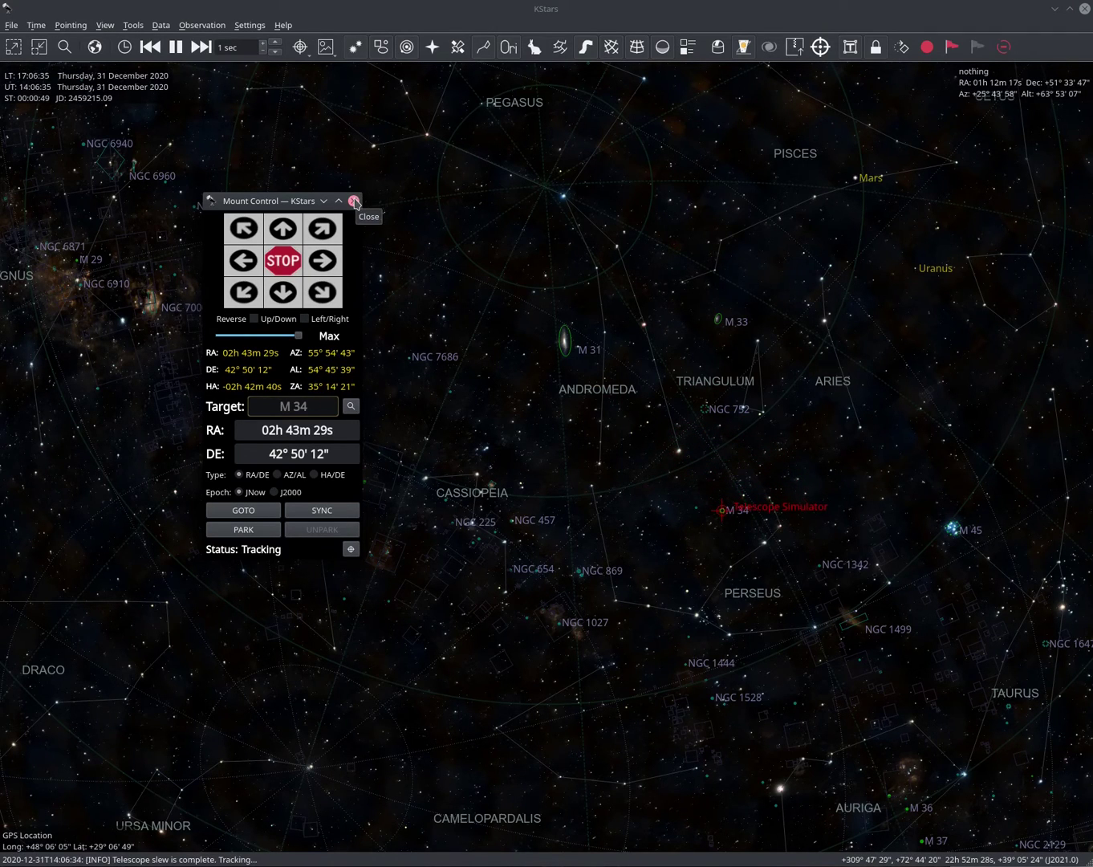
Step: Close Mount Control and drag the sky toward Perseus, Taurus and the Pleiades
{"action": "left_click", "coordinate": [354, 199]}
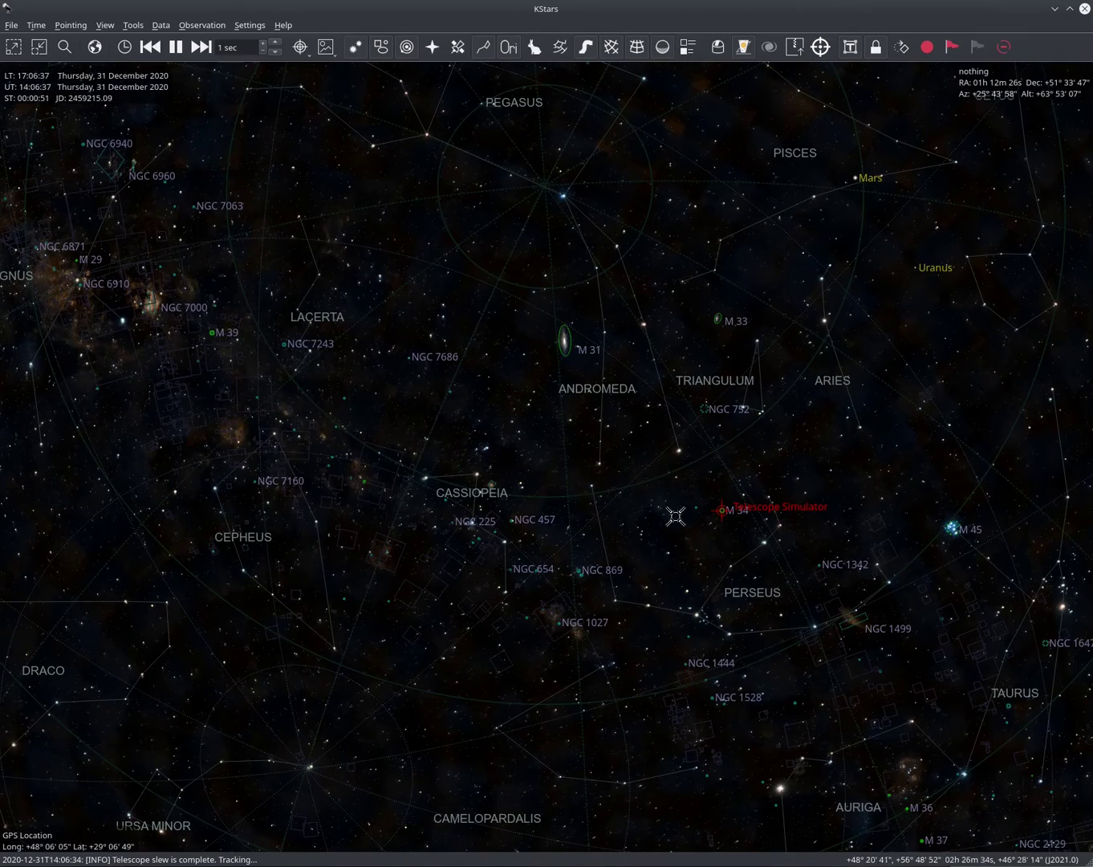
{"action": "left_click_drag", "start_coordinate": [680, 567], "coordinate": [532, 587]}
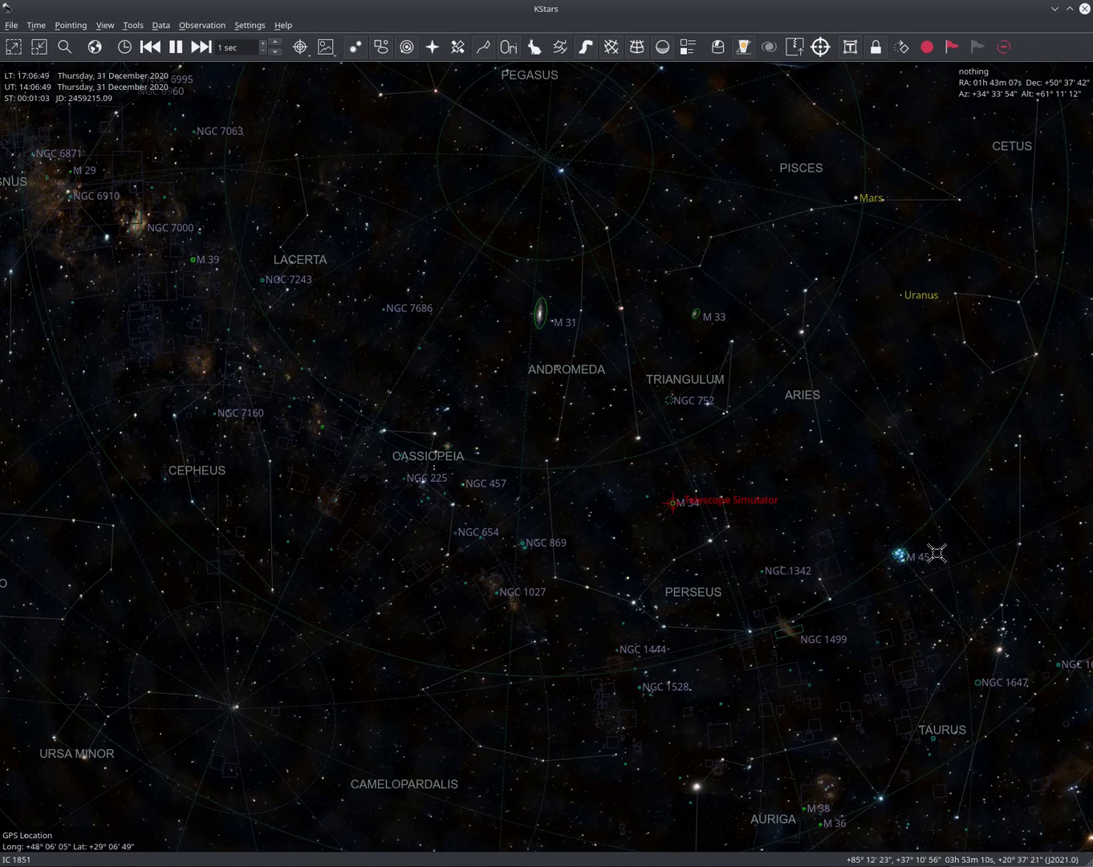
{"action": "mouse_move", "coordinate": [902, 556]}
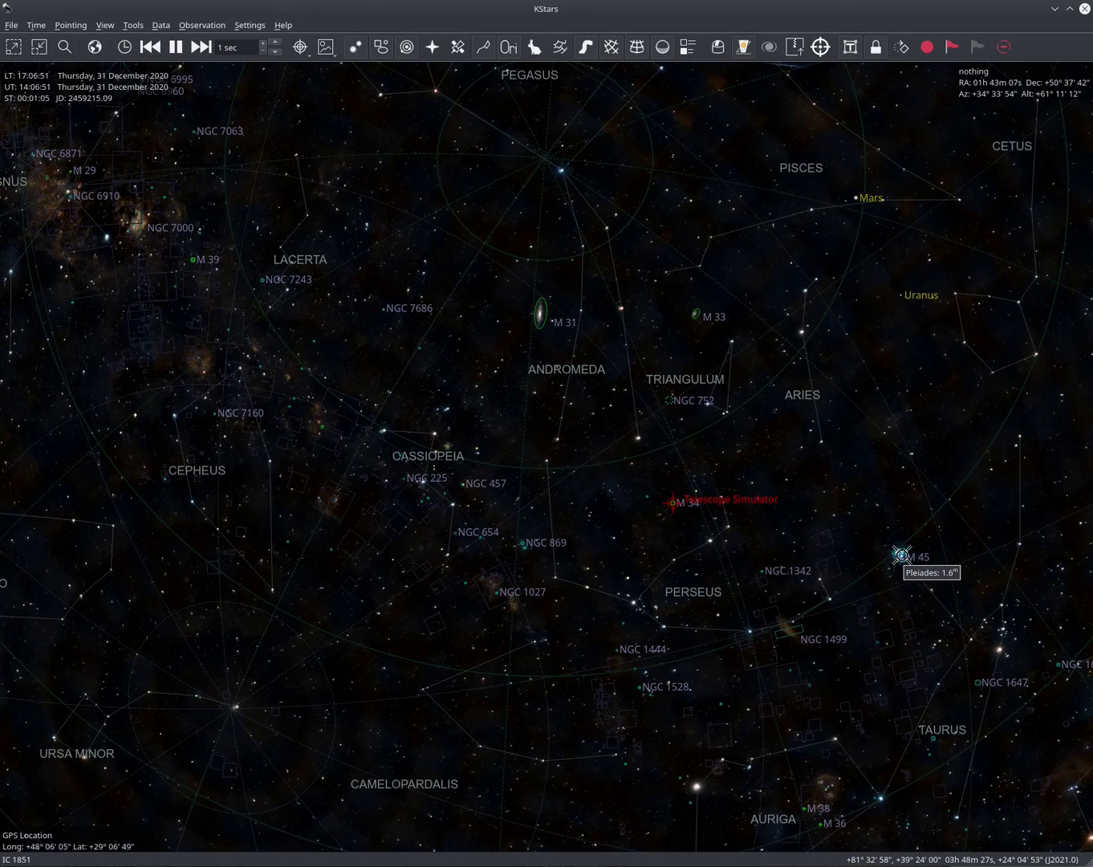
Step: Centre the map on the Pleiades and slew the simulated telescope from M 34 toward them
{"action": "double_click", "coordinate": [901, 555]}
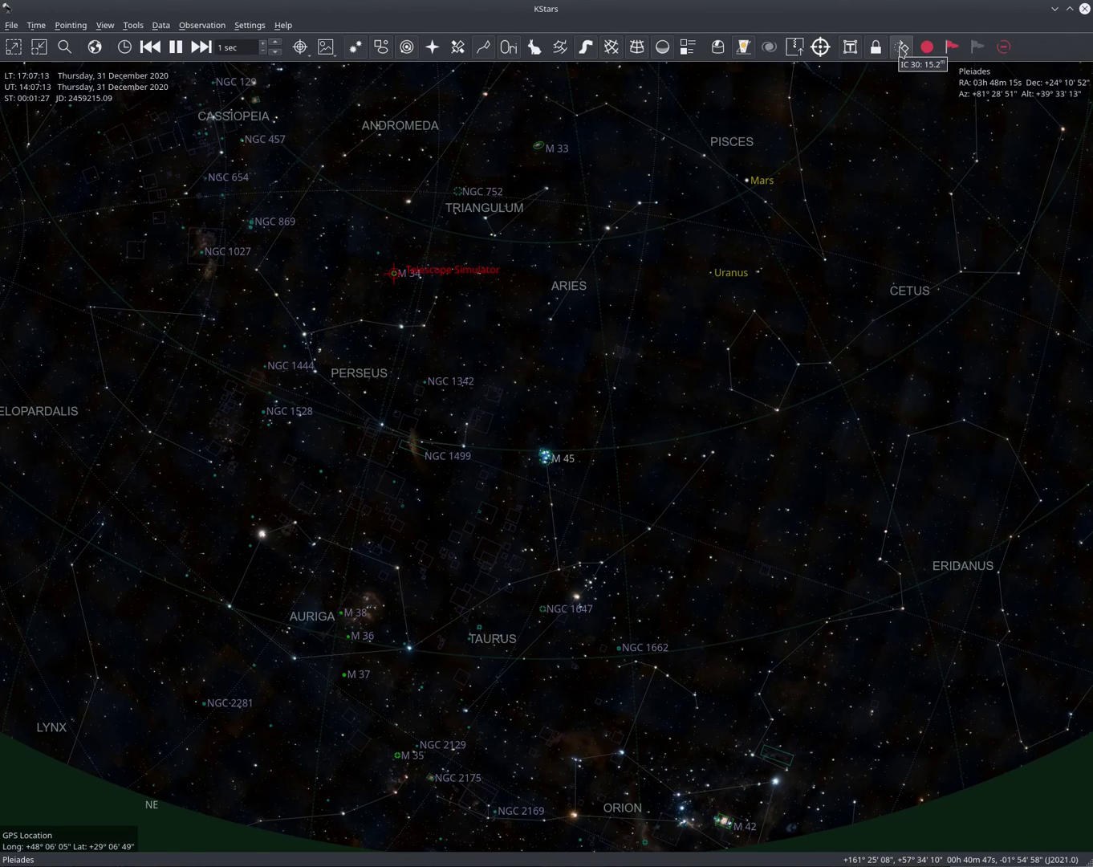
{"action": "left_click", "coordinate": [902, 49]}
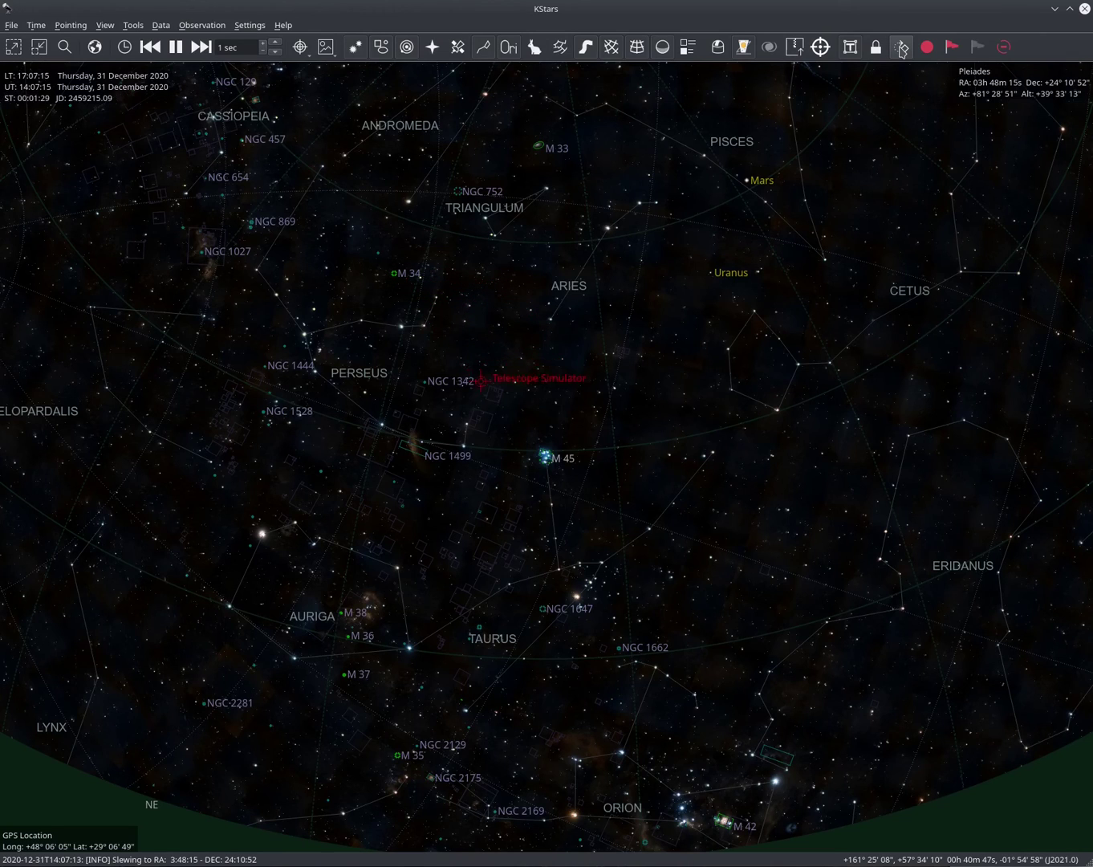